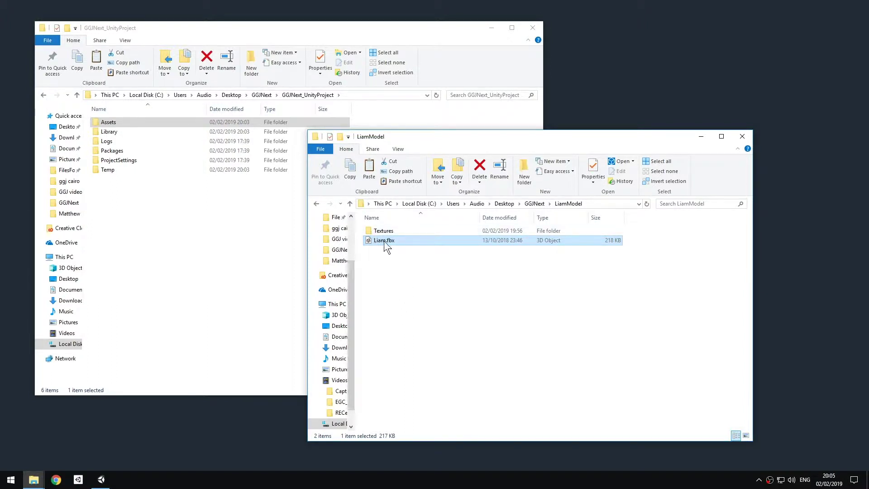
- Switch to Unity and import Liam.fbx from the LiamModel folder into the project's Assets folder
{"action": "double_click", "coordinate": [108, 122]}
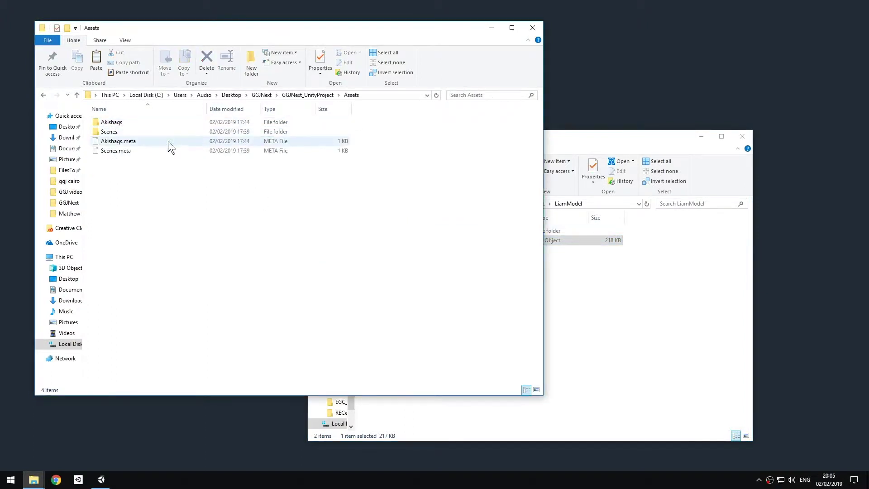
{"action": "left_click", "coordinate": [574, 306]}
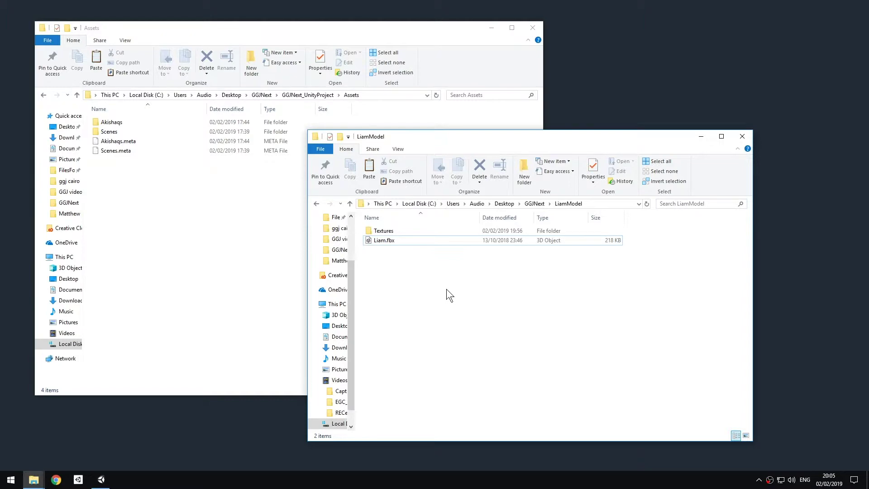
{"action": "left_click", "coordinate": [101, 479]}
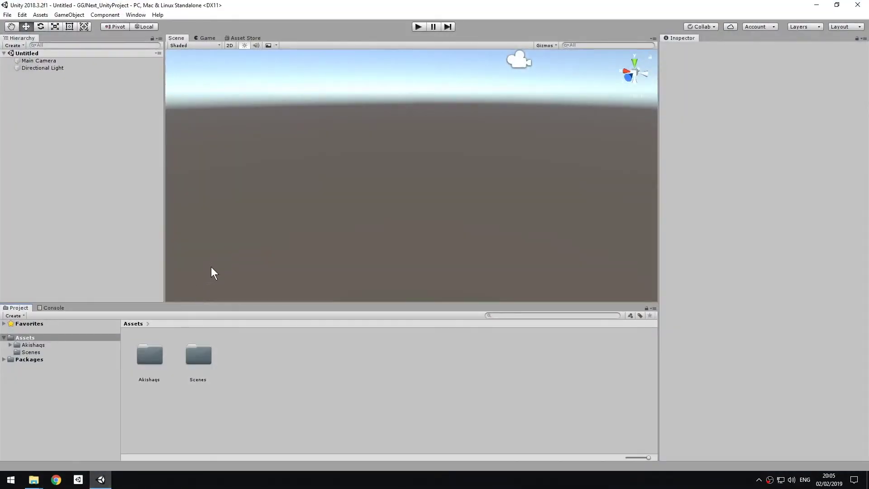
{"action": "mouse_move", "coordinate": [34, 480]}
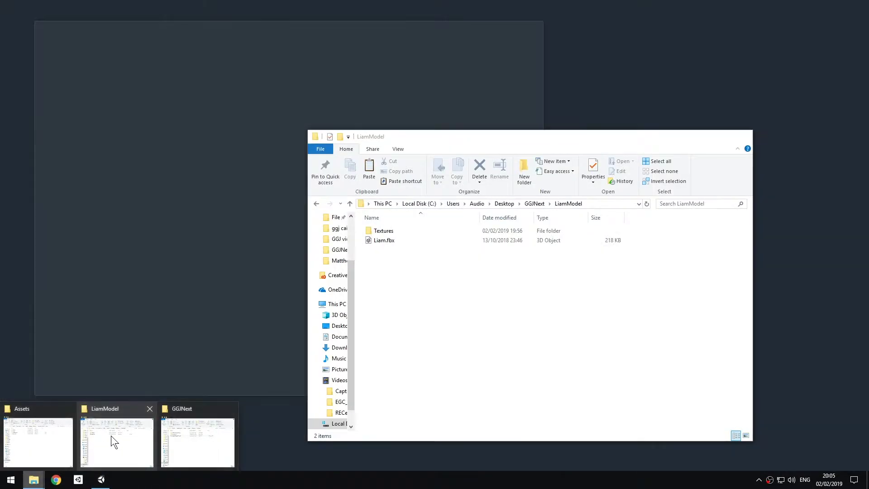
{"action": "left_click", "coordinate": [110, 436]}
{"action": "left_click", "coordinate": [390, 241]}
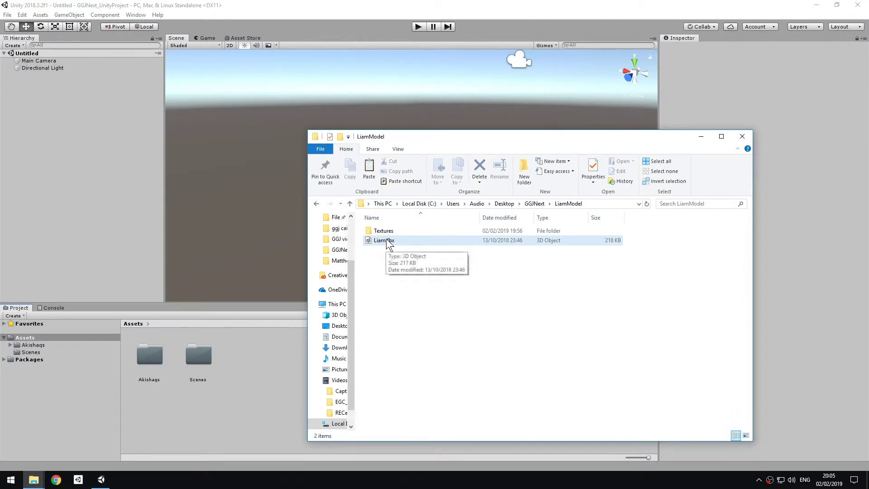
{"action": "left_click_drag", "start_coordinate": [388, 243], "coordinate": [262, 369]}
- Examine the Model import settings of the imported Liam asset, including its scale factor
{"action": "left_click", "coordinate": [246, 358]}
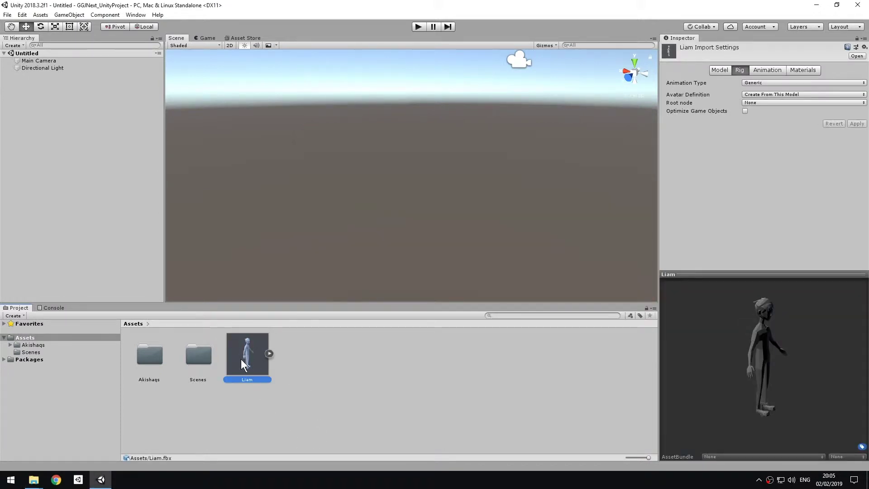
{"action": "left_click", "coordinate": [718, 71]}
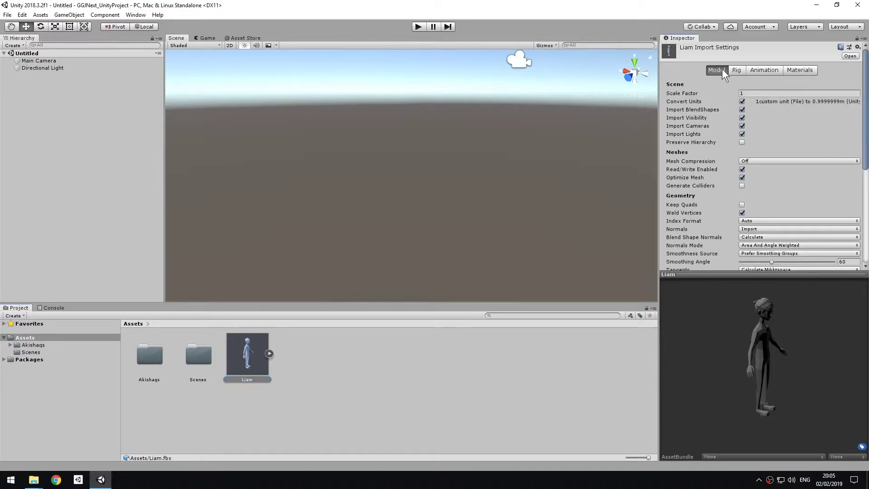
{"action": "left_click_drag", "start_coordinate": [724, 278], "coordinate": [726, 355]}
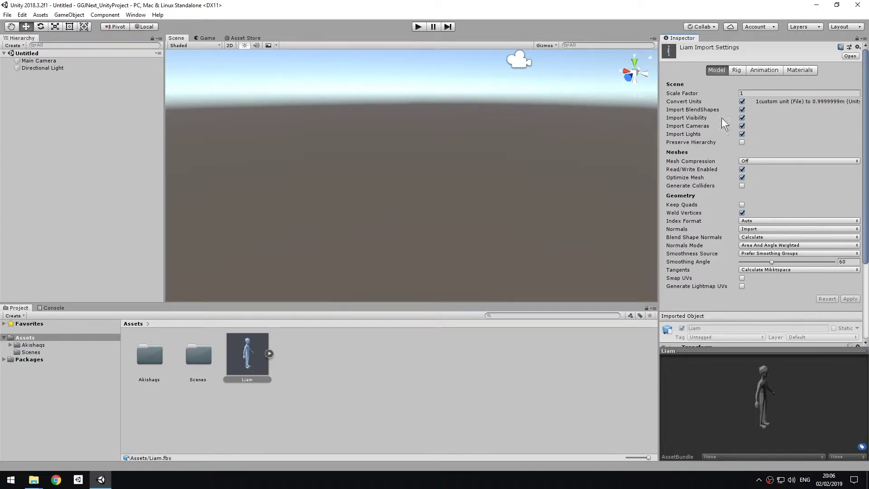
{"action": "left_click", "coordinate": [699, 94]}
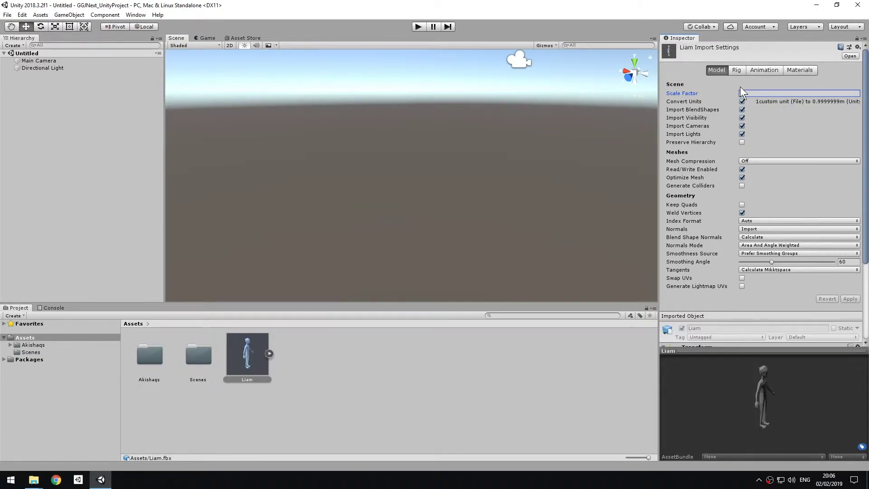
{"action": "type", "text": "1"}
- Set the Liam rig's Animation Type to Humanoid and apply the change
{"action": "left_click", "coordinate": [737, 71]}
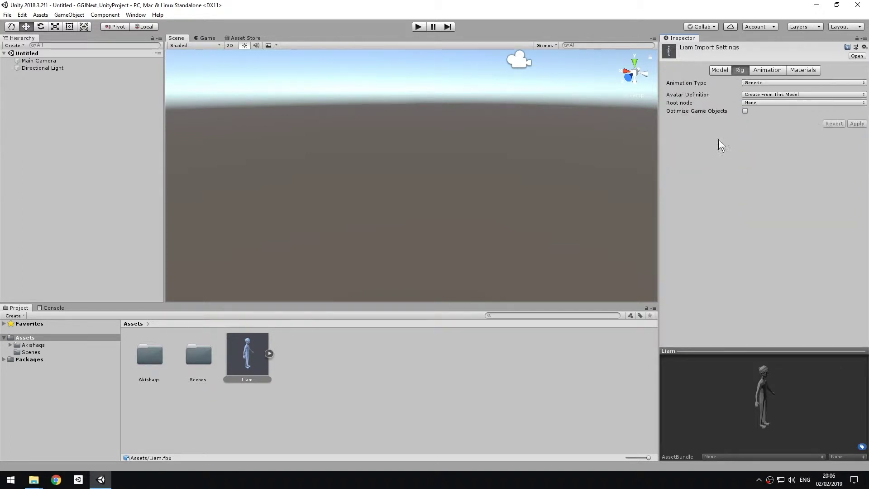
{"action": "left_click_drag", "start_coordinate": [775, 394], "coordinate": [753, 401]}
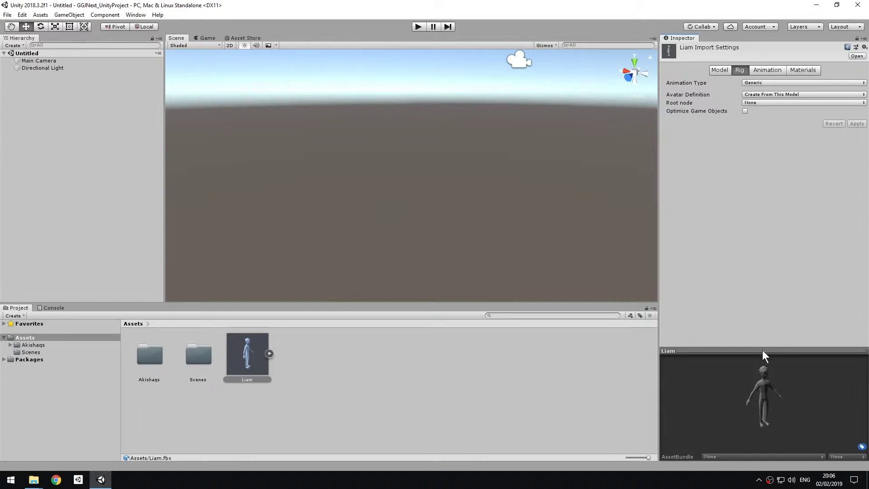
{"action": "left_click_drag", "start_coordinate": [764, 355], "coordinate": [771, 262]}
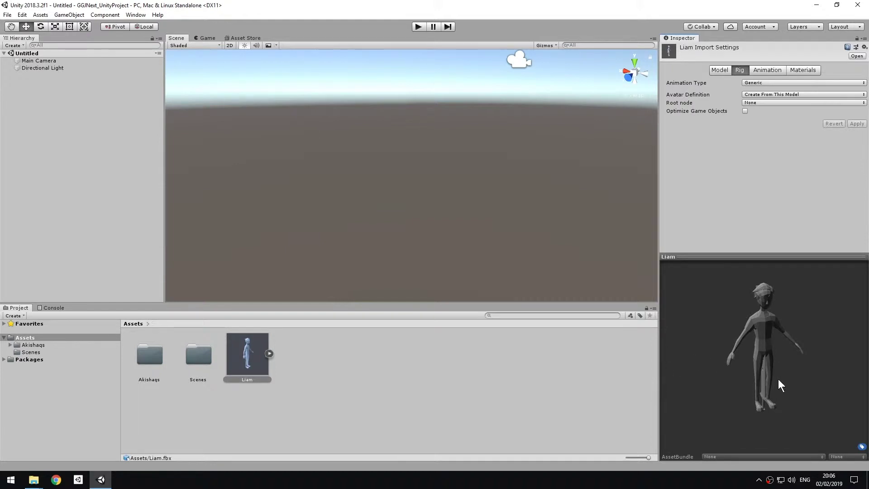
{"action": "left_click_drag", "start_coordinate": [775, 349], "coordinate": [770, 302]}
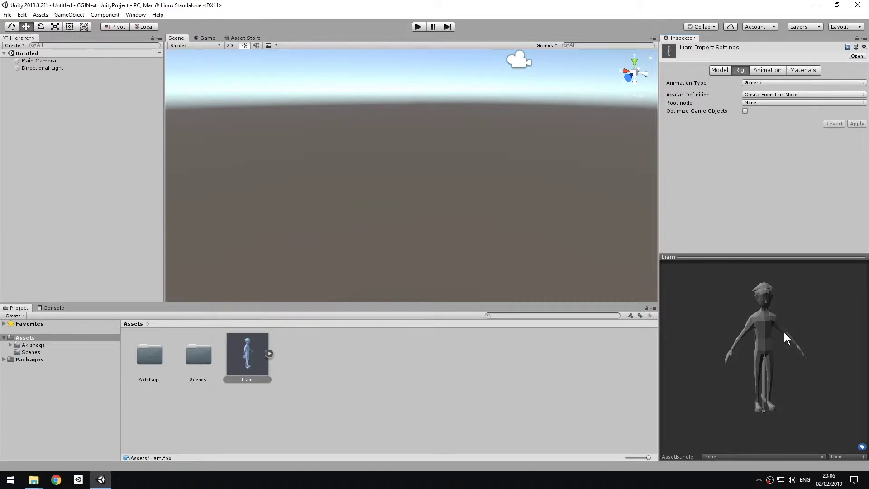
{"action": "left_click", "coordinate": [759, 82]}
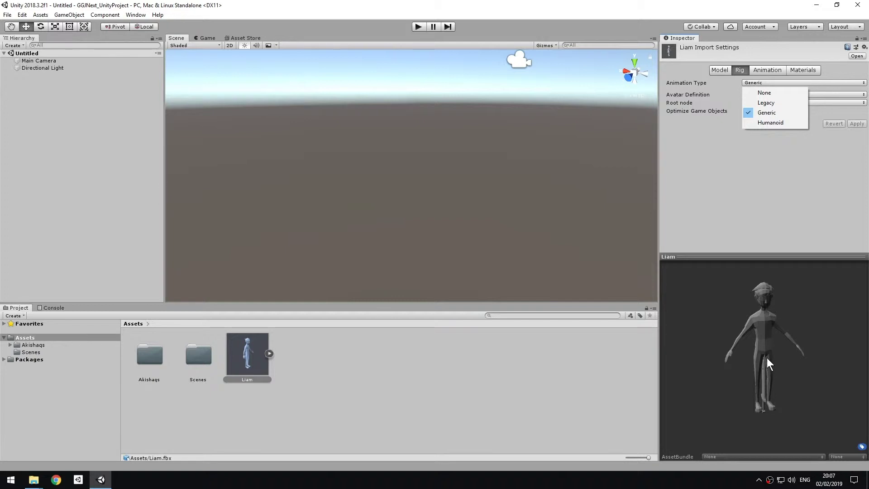
{"action": "left_click", "coordinate": [770, 122]}
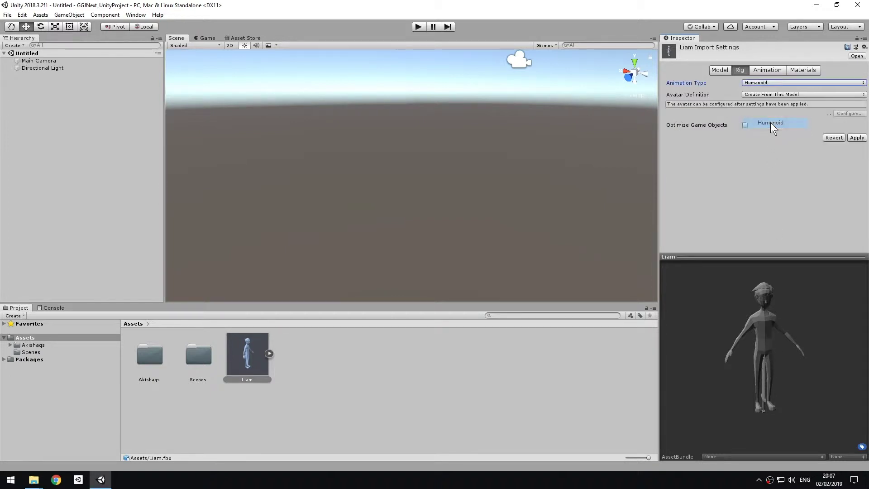
{"action": "left_click", "coordinate": [856, 138]}
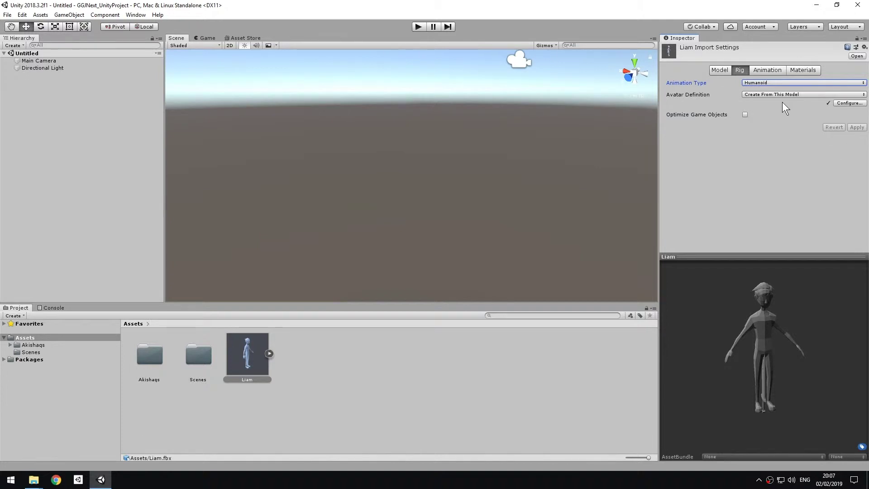
- Open Liam's avatar configuration, examine the bone mapping on the character, and return to the import settings
{"action": "mouse_move", "coordinate": [695, 97]}
{"action": "left_click_drag", "start_coordinate": [766, 316], "coordinate": [748, 325]}
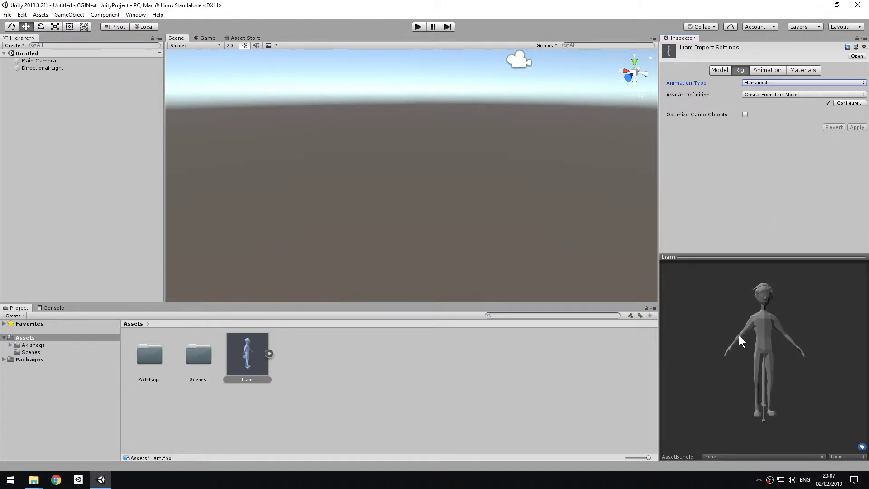
{"action": "left_click", "coordinate": [849, 103]}
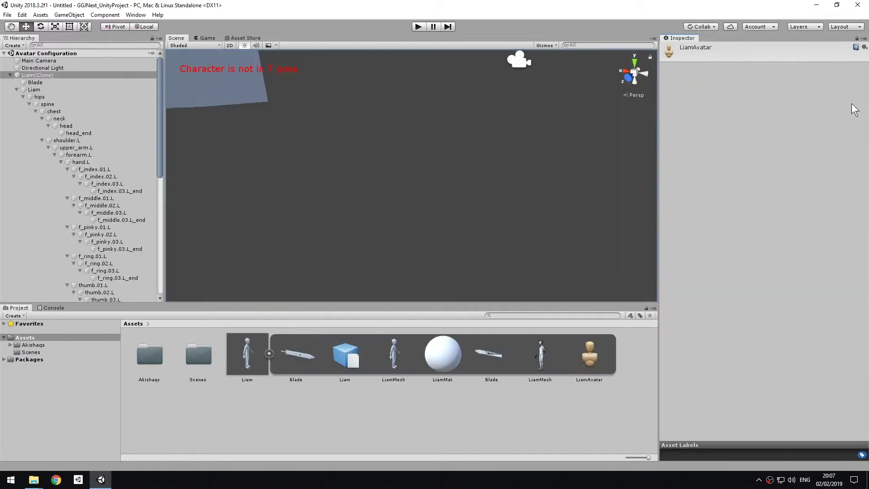
{"action": "middle_click_drag", "start_coordinate": [414, 154], "coordinate": [443, 194]}
{"action": "middle_click_drag", "start_coordinate": [561, 239], "coordinate": [549, 228]}
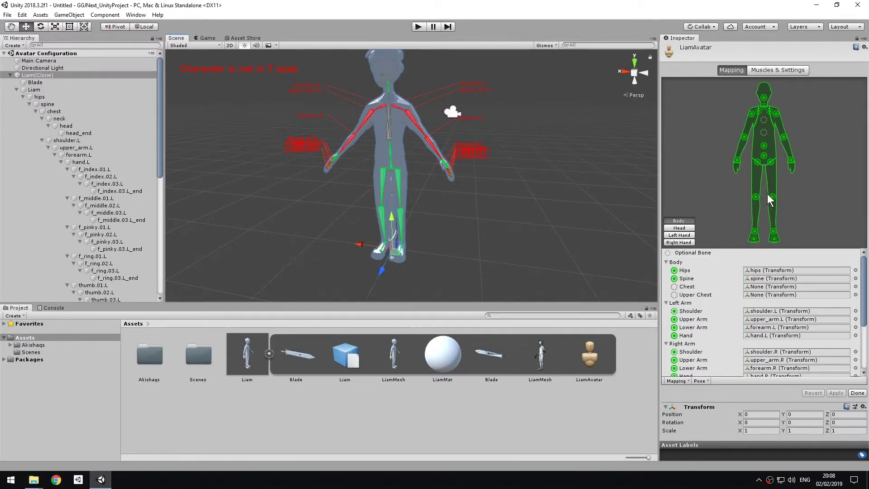
{"action": "left_click", "coordinate": [857, 393]}
{"action": "mouse_move", "coordinate": [722, 347]}
{"action": "left_mouse_down"}
{"action": "mouse_move", "coordinate": [690, 292]}
{"action": "mouse_move", "coordinate": [654, 323]}
{"action": "mouse_move", "coordinate": [731, 344]}
{"action": "mouse_move", "coordinate": [720, 359]}
{"action": "mouse_move", "coordinate": [730, 360]}
{"action": "left_mouse_up"}
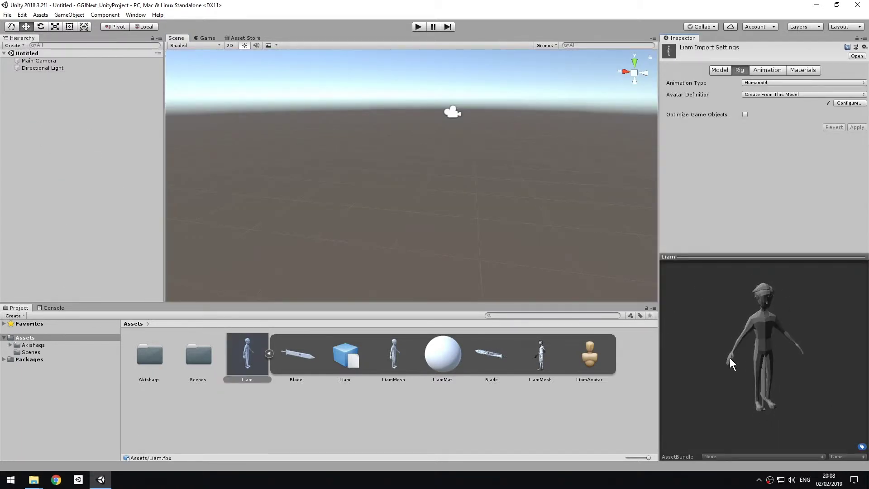
- Turn off Import Animation for the Liam model and apply the change
{"action": "left_click", "coordinate": [768, 70]}
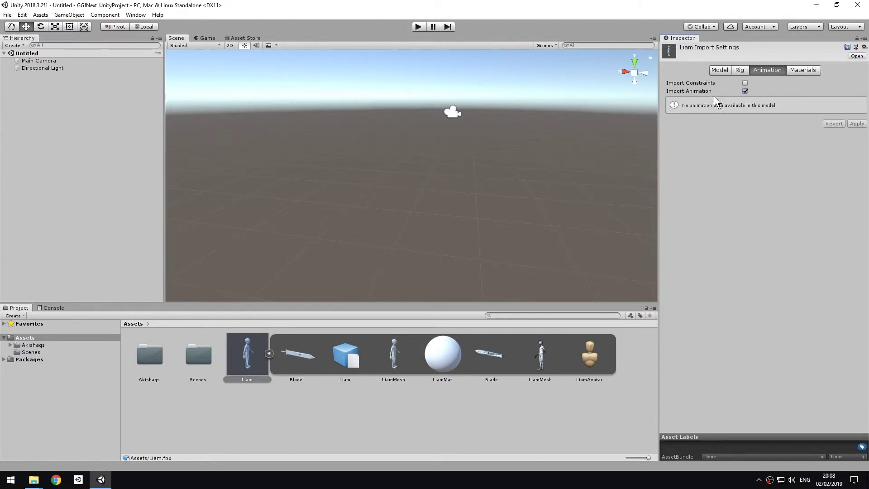
{"action": "left_click", "coordinate": [697, 93]}
{"action": "left_click", "coordinate": [744, 91]}
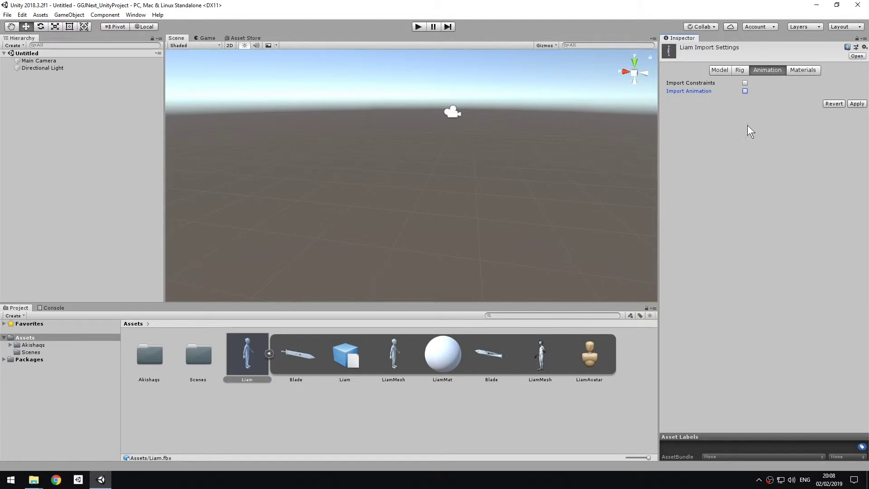
{"action": "left_click", "coordinate": [855, 104]}
- Review Liam's embedded material settings, turn off Import Materials, and apply the change
{"action": "left_click", "coordinate": [803, 71]}
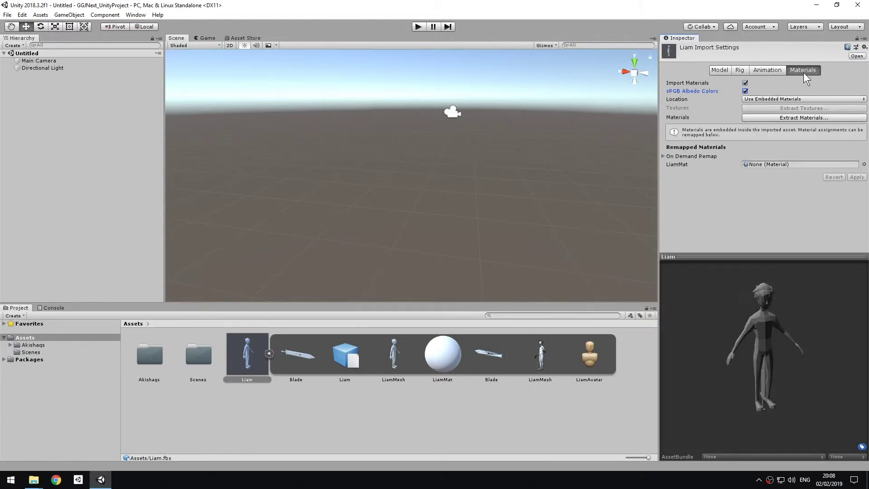
{"action": "mouse_move", "coordinate": [797, 335]}
{"action": "left_mouse_down"}
{"action": "mouse_move", "coordinate": [777, 314]}
{"action": "mouse_move", "coordinate": [770, 323]}
{"action": "mouse_move", "coordinate": [804, 338]}
{"action": "left_mouse_up"}
{"action": "left_click", "coordinate": [681, 164]}
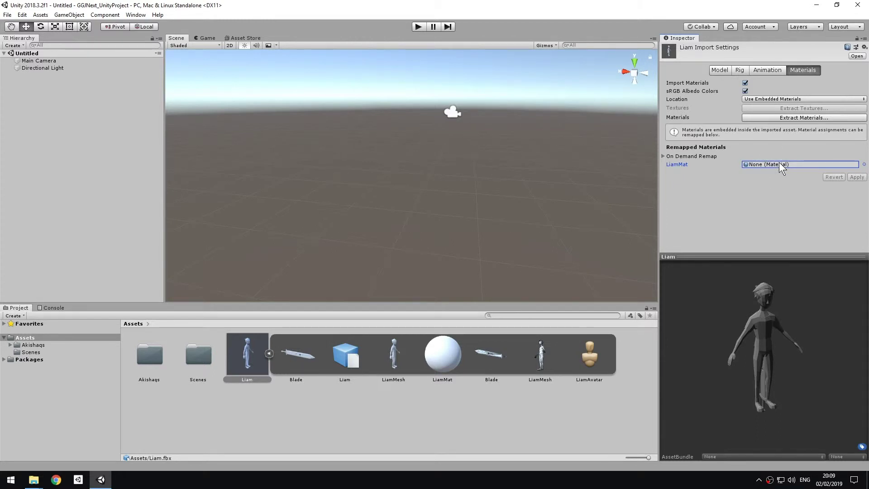
{"action": "left_click", "coordinate": [269, 353]}
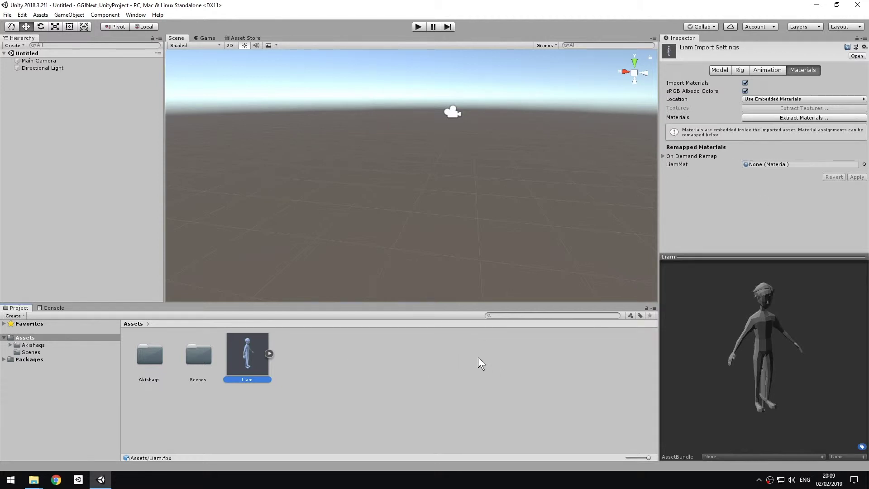
{"action": "left_click_drag", "start_coordinate": [817, 357], "coordinate": [748, 345]}
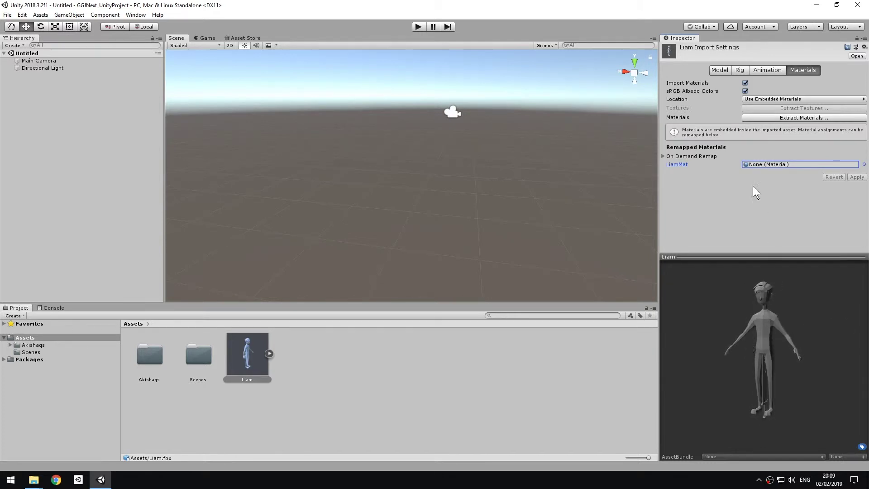
{"action": "left_click", "coordinate": [745, 83]}
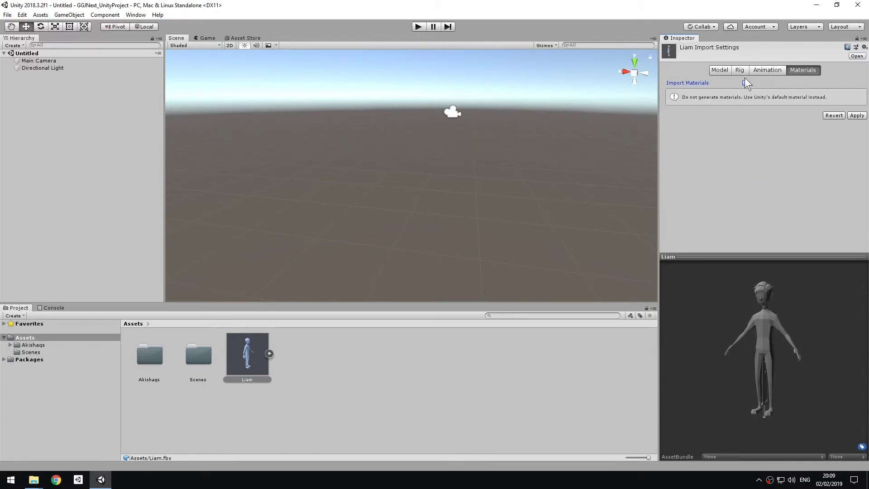
{"action": "left_click", "coordinate": [857, 116]}
- Expand the Liam asset and inspect its Blade and LiamMesh sub-assets, then collapse it
{"action": "left_click", "coordinate": [269, 354]}
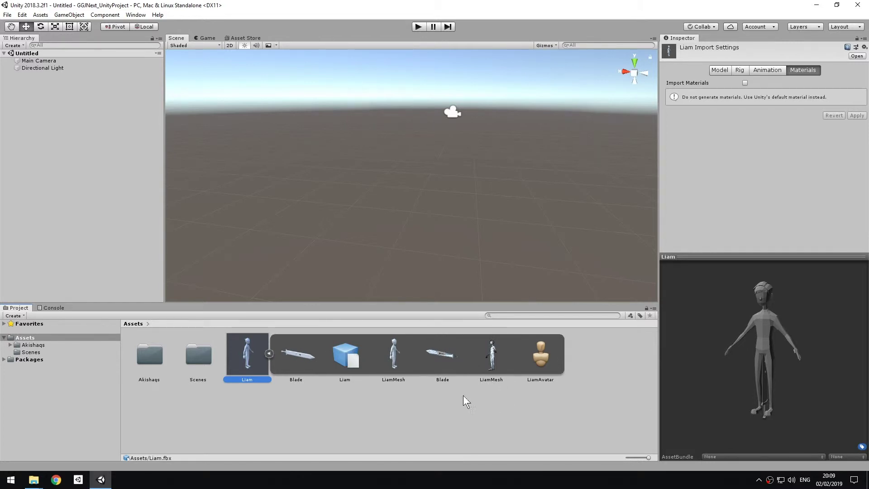
{"action": "left_click", "coordinate": [308, 354]}
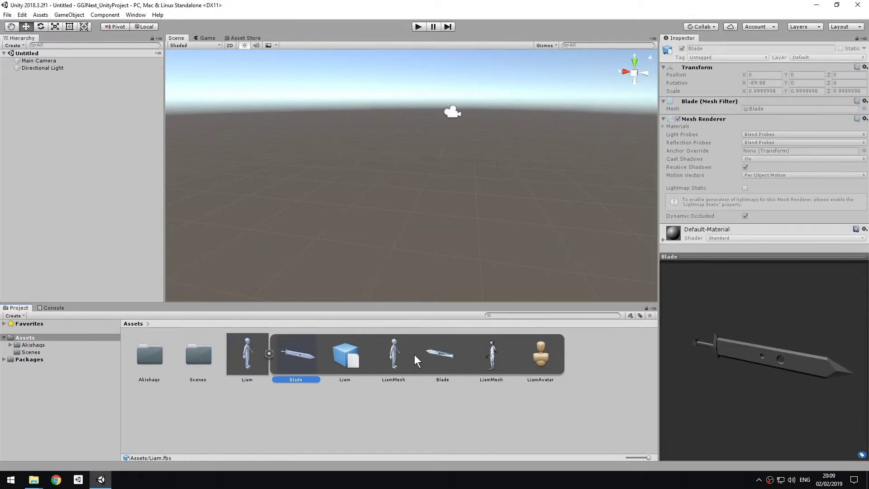
{"action": "left_click", "coordinate": [453, 354]}
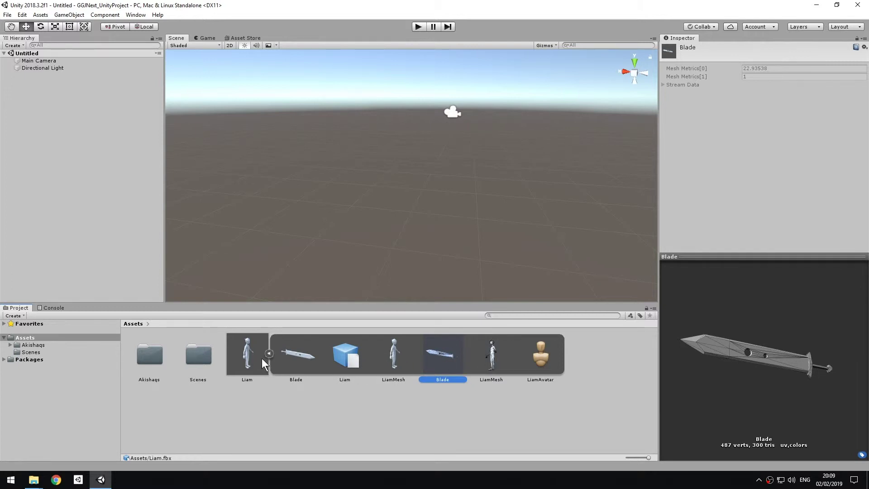
{"action": "left_click", "coordinate": [500, 354]}
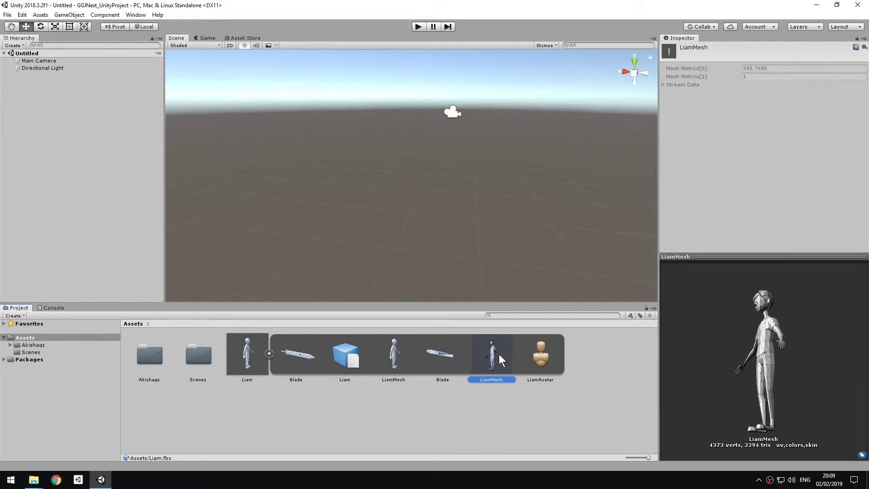
{"action": "left_click", "coordinate": [443, 353]}
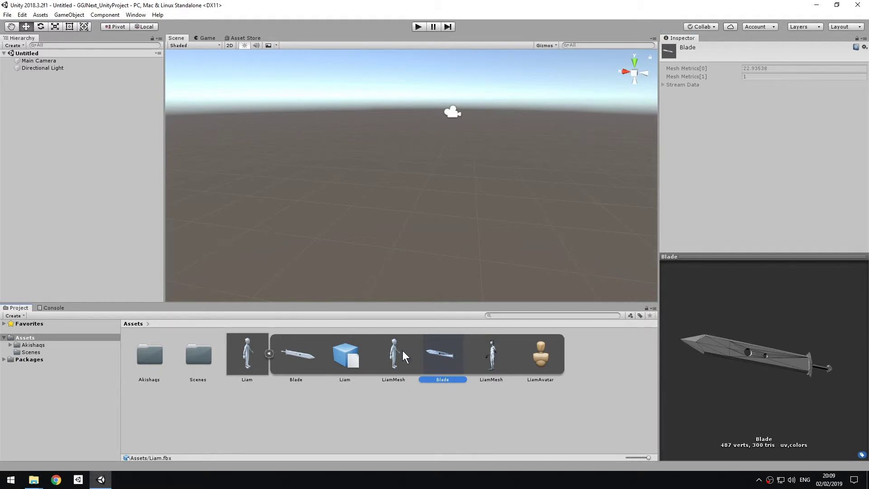
{"action": "left_click", "coordinate": [270, 354]}
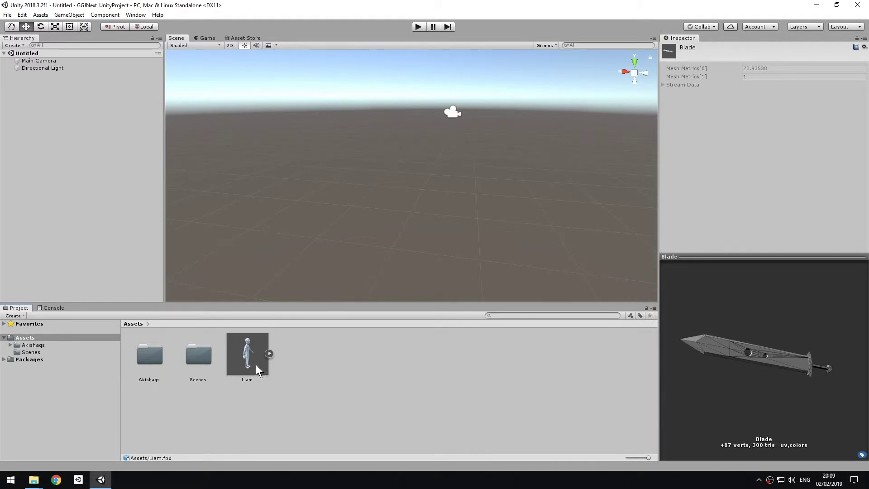
- Add the Liam model to the scene hierarchy and expand it to show its child objects
{"action": "left_click_drag", "start_coordinate": [249, 355], "coordinate": [108, 156]}
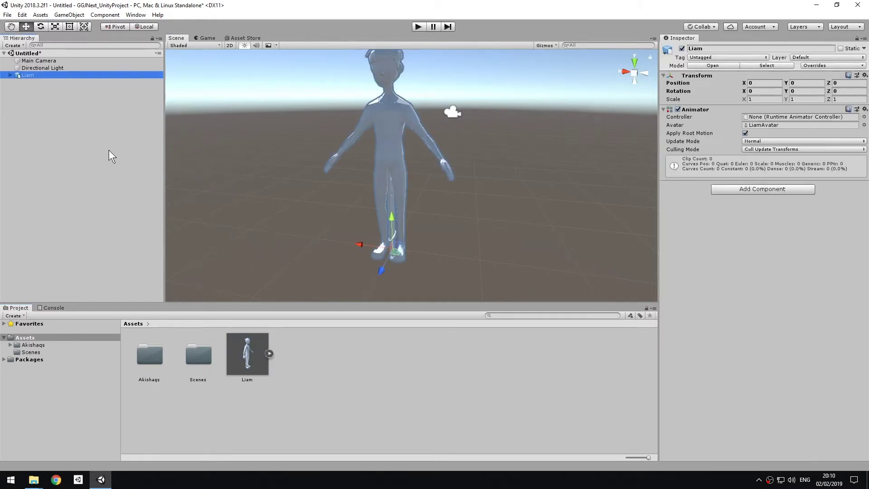
{"action": "left_click", "coordinate": [10, 75]}
{"action": "middle_click_drag", "start_coordinate": [334, 136], "coordinate": [361, 144]}
{"action": "right_click_drag", "start_coordinate": [361, 144], "coordinate": [441, 206]}
{"action": "middle_click_drag", "start_coordinate": [403, 213], "coordinate": [480, 214]}
{"action": "right_click_drag", "start_coordinate": [372, 229], "coordinate": [442, 208]}
{"action": "middle_click_drag", "start_coordinate": [345, 225], "coordinate": [416, 207]}
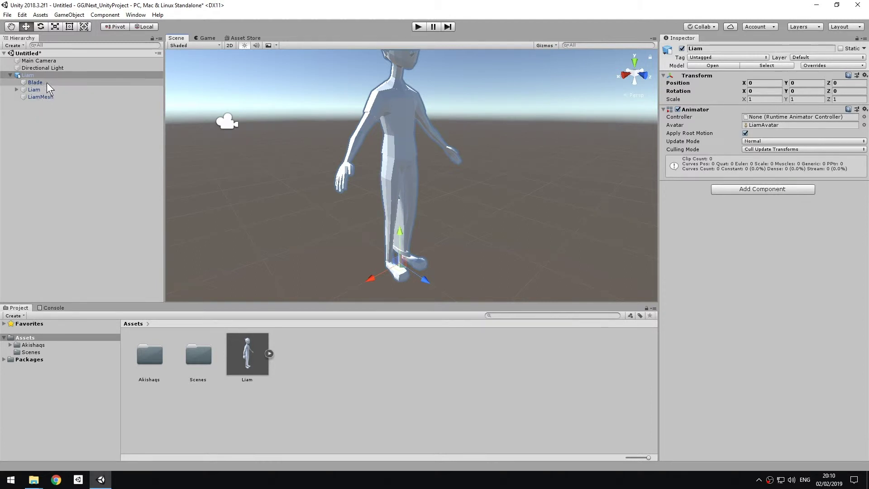
- Deactivate the Blade object under Liam in the scene and clear the selection
{"action": "left_click", "coordinate": [59, 82]}
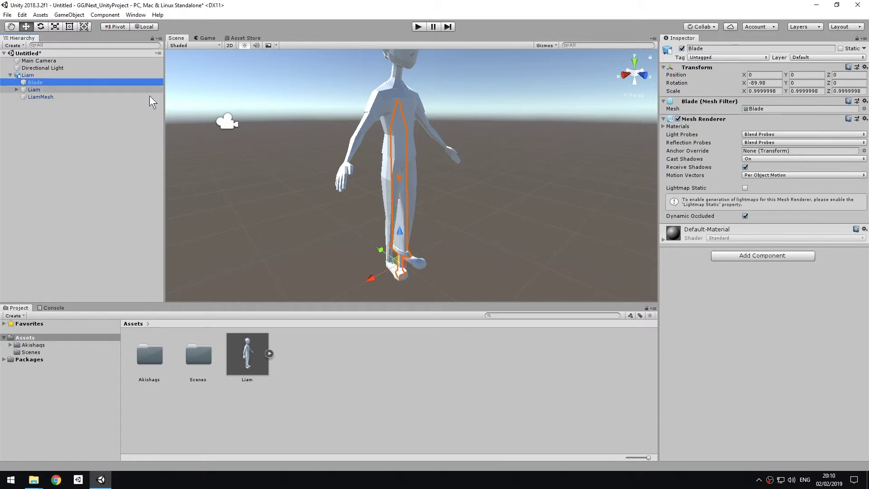
{"action": "left_click", "coordinate": [683, 49]}
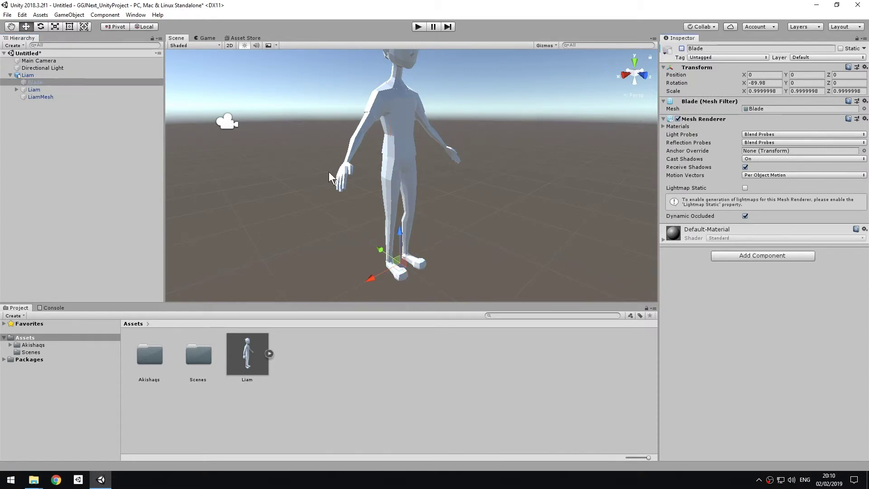
{"action": "left_click", "coordinate": [118, 153]}
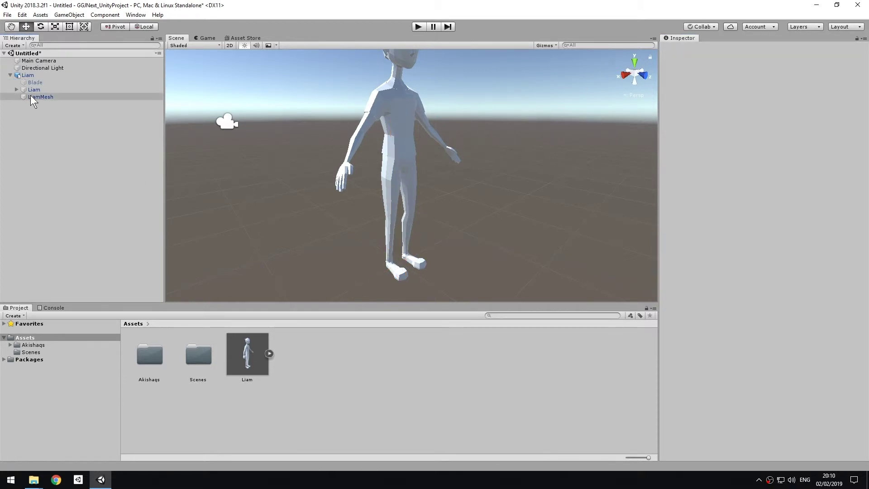
- Examine the nested Liam skeleton from the hips through spine, chest and neck to the head bones, and collapse it
{"action": "left_click", "coordinate": [13, 90]}
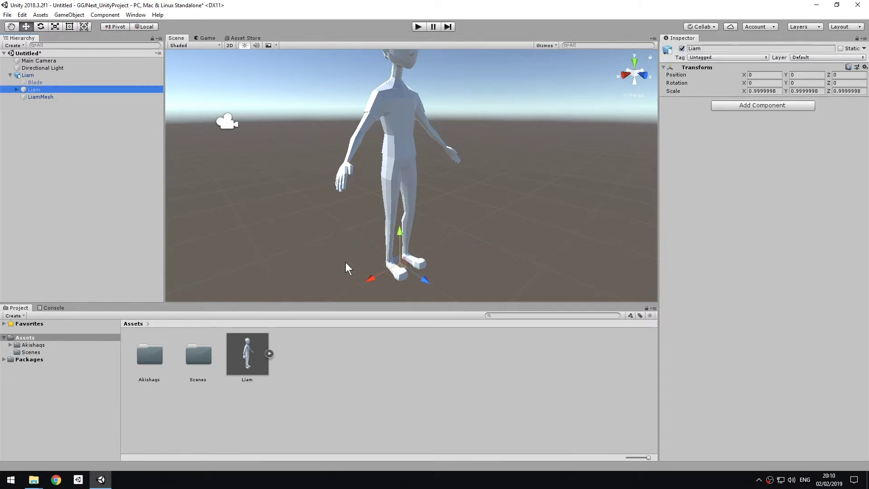
{"action": "left_click", "coordinate": [16, 89]}
{"action": "left_click", "coordinate": [23, 97]}
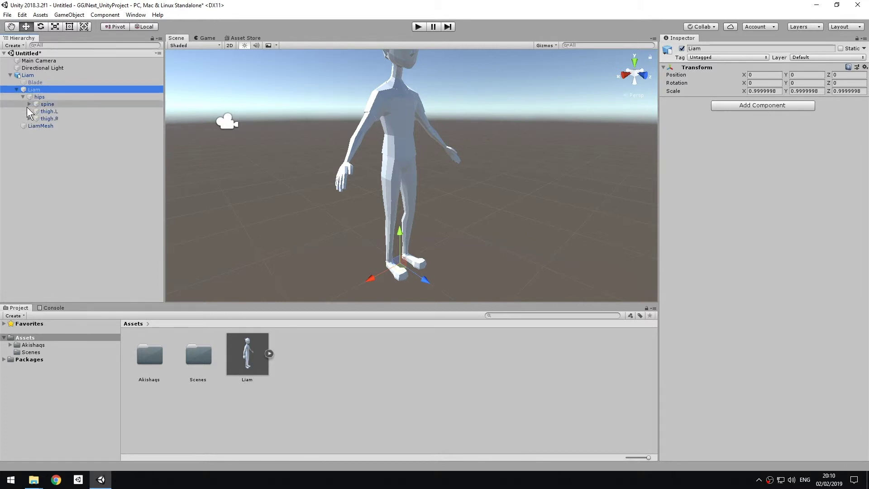
{"action": "left_click", "coordinate": [29, 103]}
{"action": "left_click", "coordinate": [36, 111]}
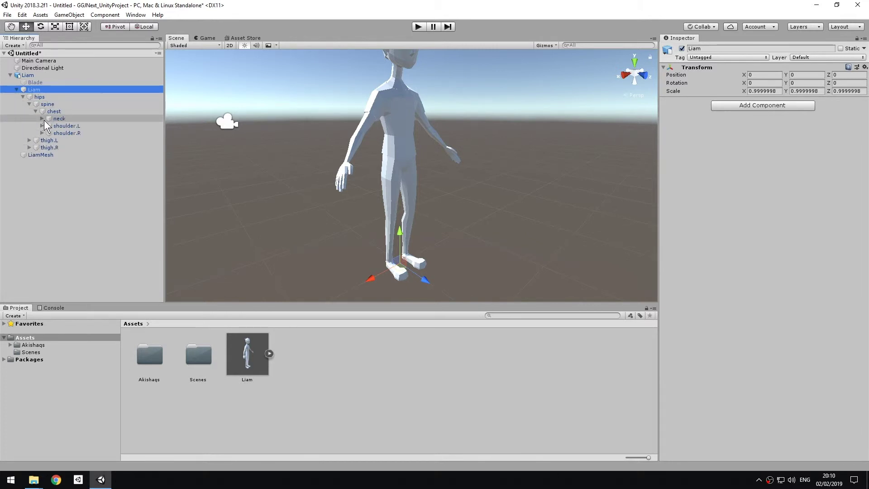
{"action": "left_click", "coordinate": [41, 118]}
{"action": "left_click", "coordinate": [48, 125]}
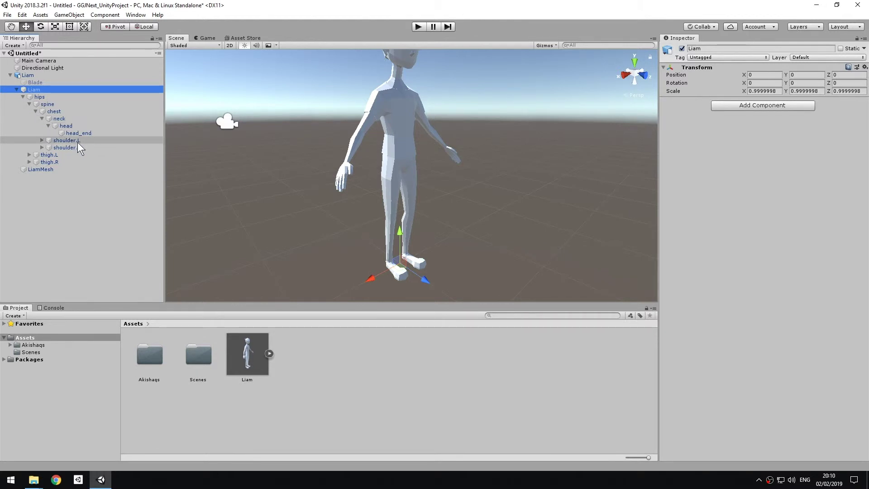
{"action": "left_click", "coordinate": [17, 89]}
- Clear the material assigned to Element 0 of LiamMesh's Skinned Mesh Renderer
{"action": "left_click", "coordinate": [35, 96]}
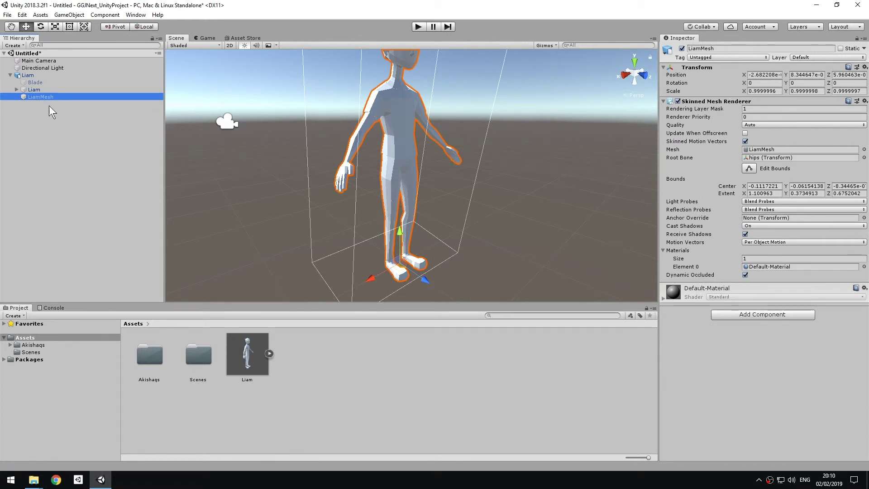
{"action": "middle_click_drag", "start_coordinate": [529, 180], "coordinate": [530, 199]}
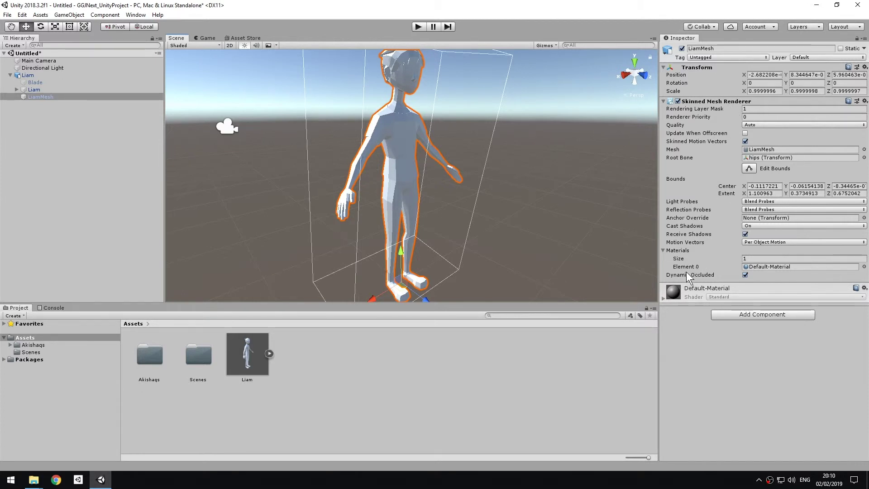
{"action": "left_click", "coordinate": [674, 251]}
{"action": "left_click", "coordinate": [677, 251]}
{"action": "left_click", "coordinate": [765, 259]}
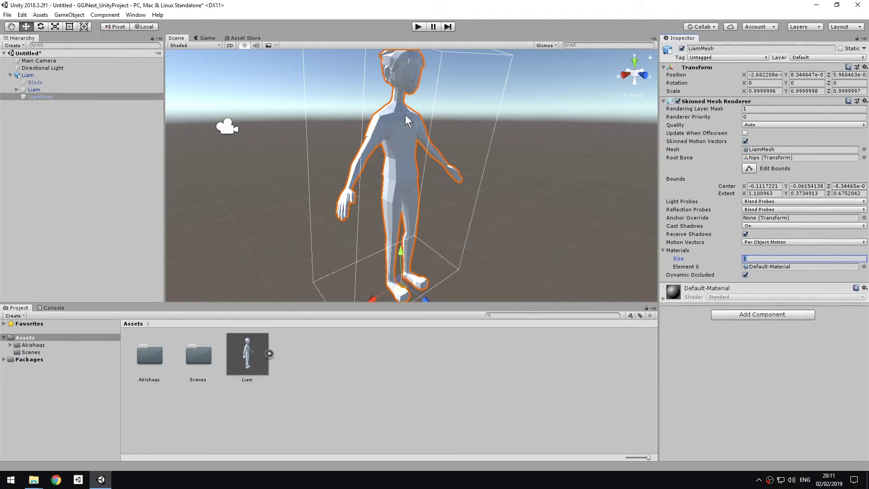
{"action": "left_click", "coordinate": [771, 267]}
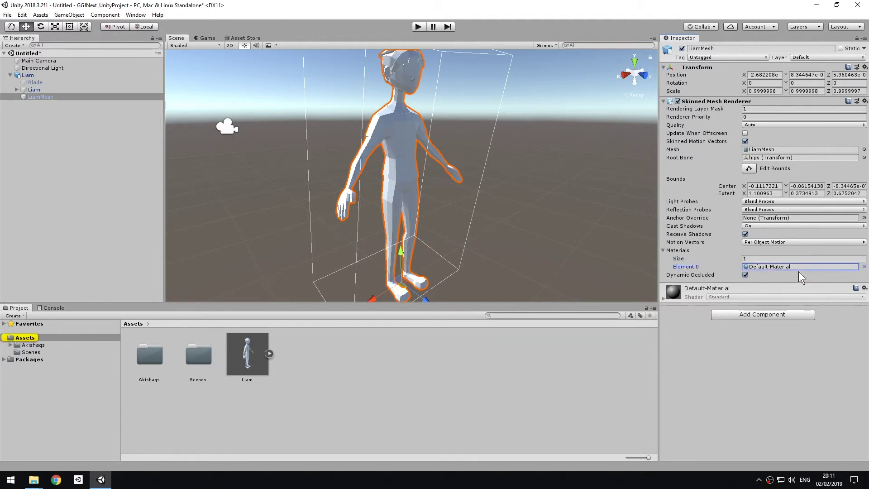
{"action": "key", "text": "Delete"}
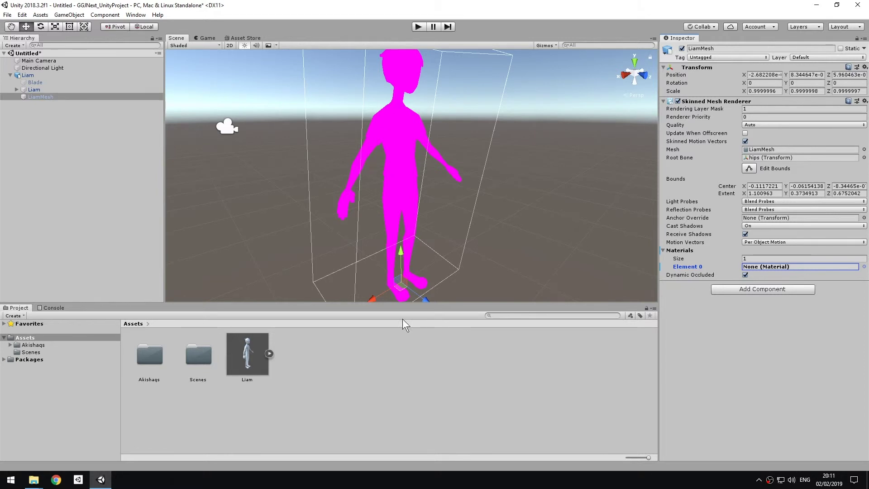
- Create a material named LiamMat in Assets and assign it to Element 0 of LiamMesh's materials
{"action": "right_click", "coordinate": [318, 363]}
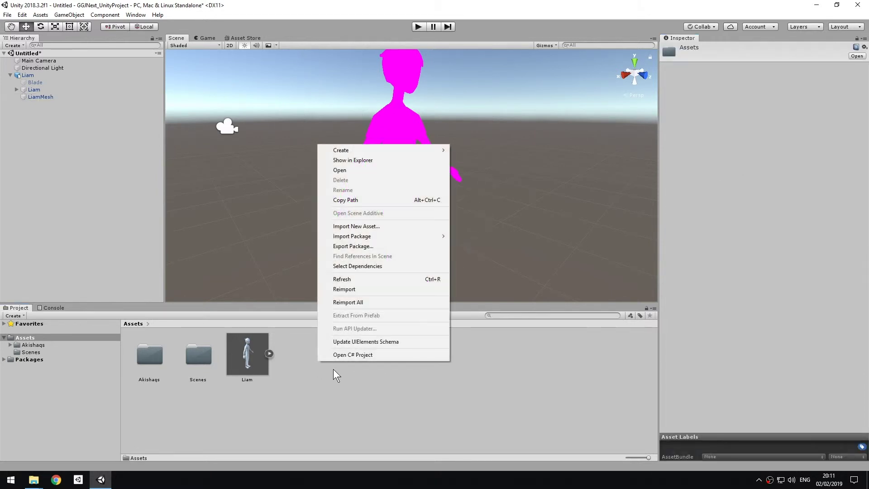
{"action": "mouse_move", "coordinate": [391, 155]}
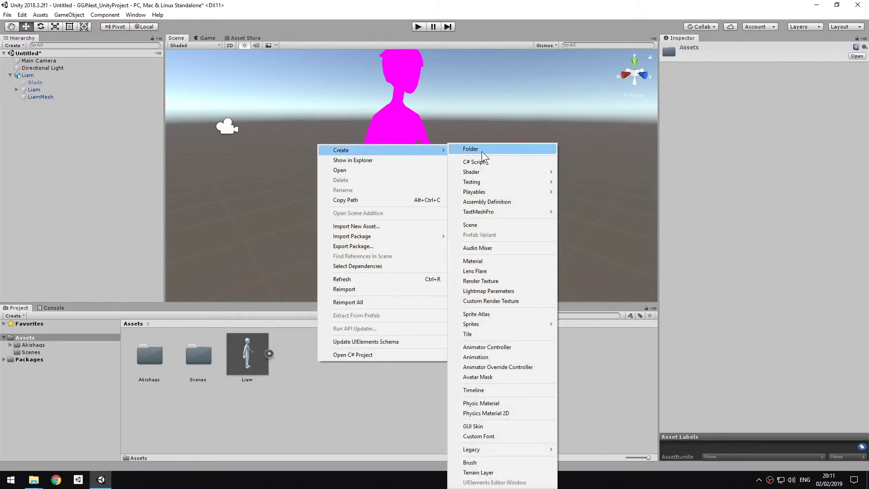
{"action": "left_click", "coordinate": [501, 262]}
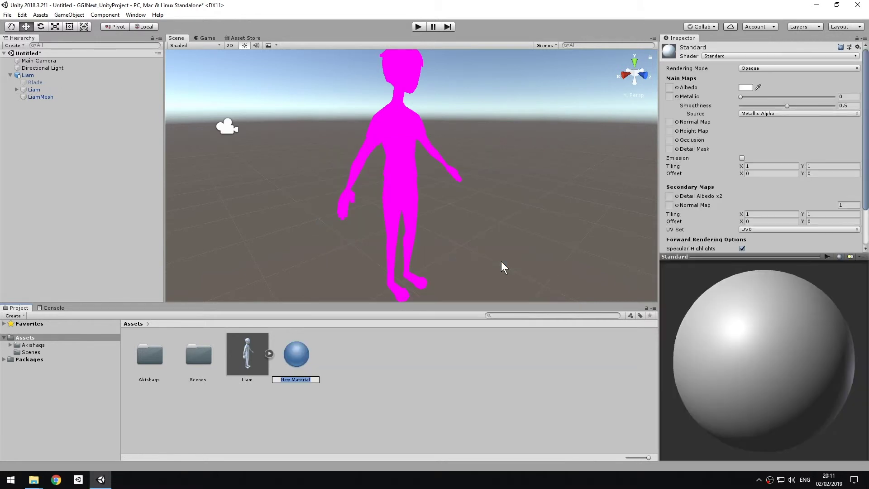
{"action": "type", "text": "LiamMat"}
{"action": "key", "text": "Return"}
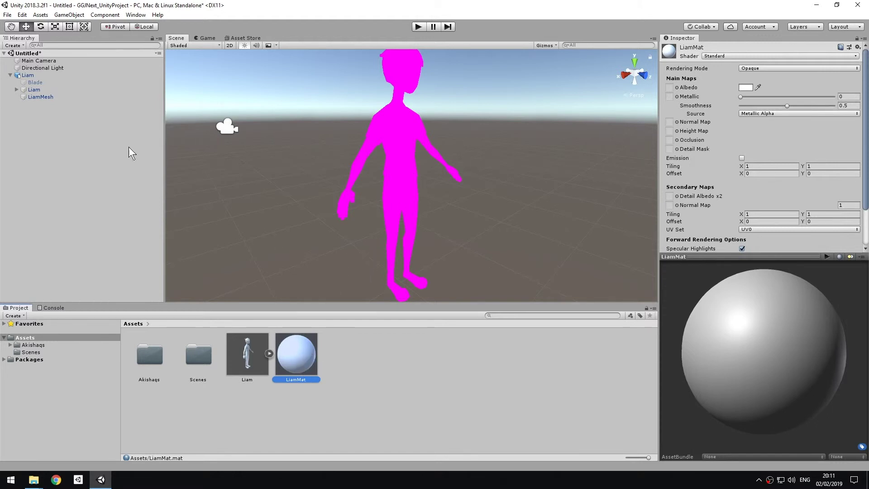
{"action": "left_click", "coordinate": [53, 97]}
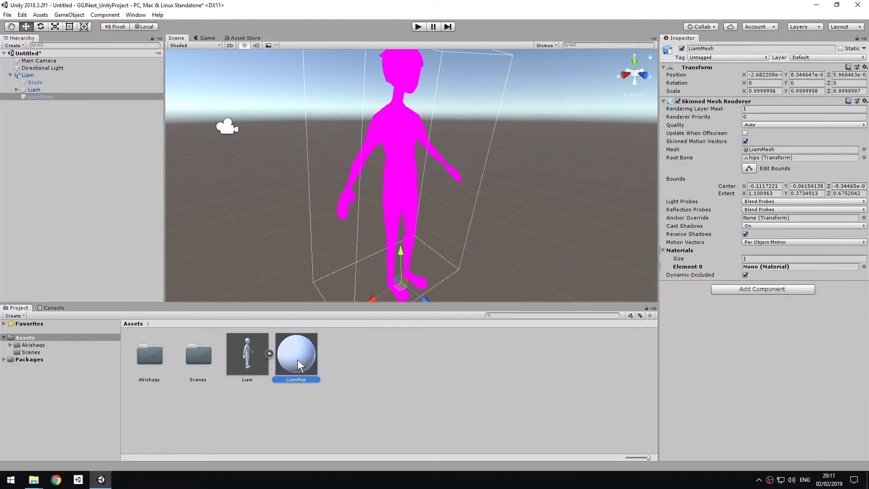
{"action": "left_click_drag", "start_coordinate": [298, 365], "coordinate": [764, 272]}
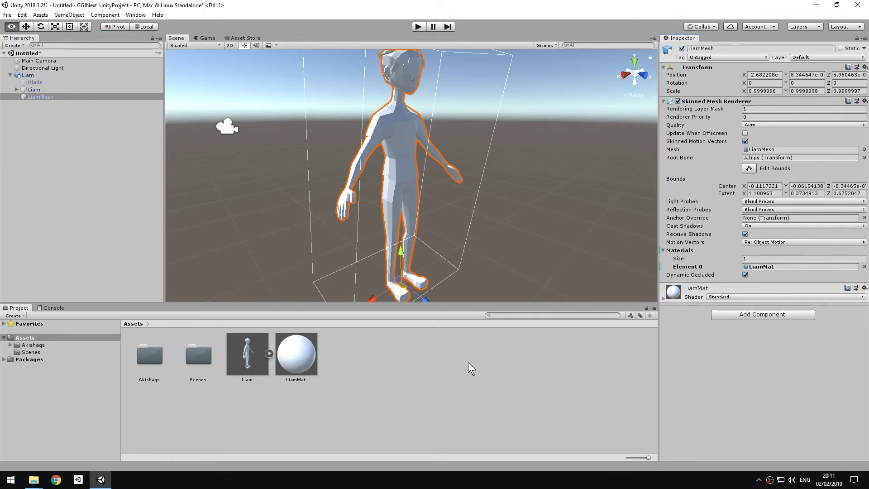
- Switch to File Explorer and import LiamTex.png from the LiamModel Textures folder into the project's Assets
{"action": "key", "text": "alt+Tab"}
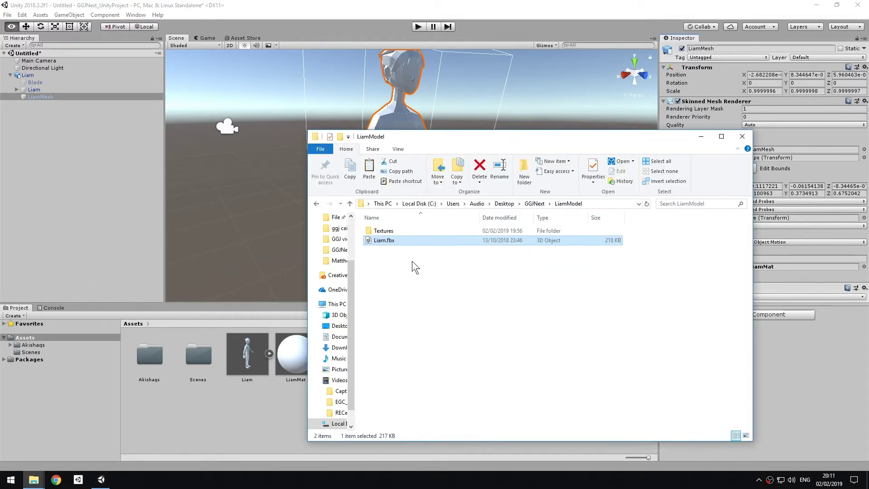
{"action": "double_click", "coordinate": [393, 231]}
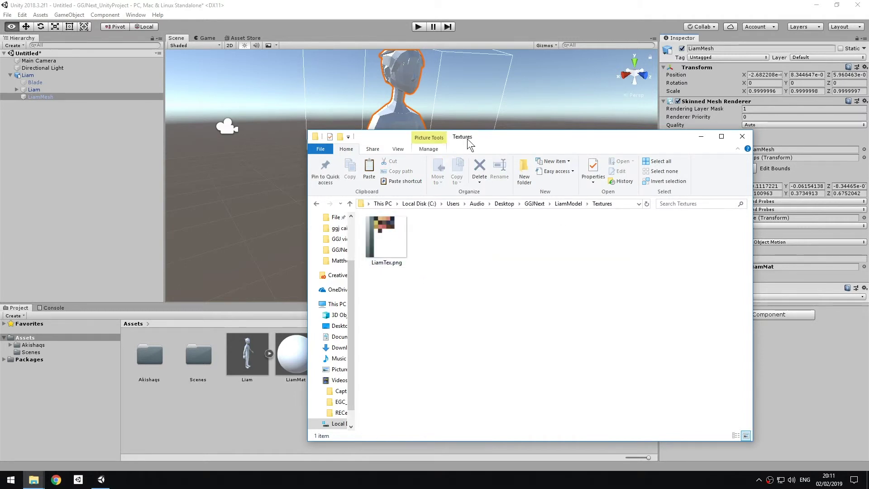
{"action": "left_click_drag", "start_coordinate": [467, 139], "coordinate": [636, 103]}
{"action": "left_click_drag", "start_coordinate": [535, 200], "coordinate": [376, 384]}
{"action": "left_click", "coordinate": [373, 408]}
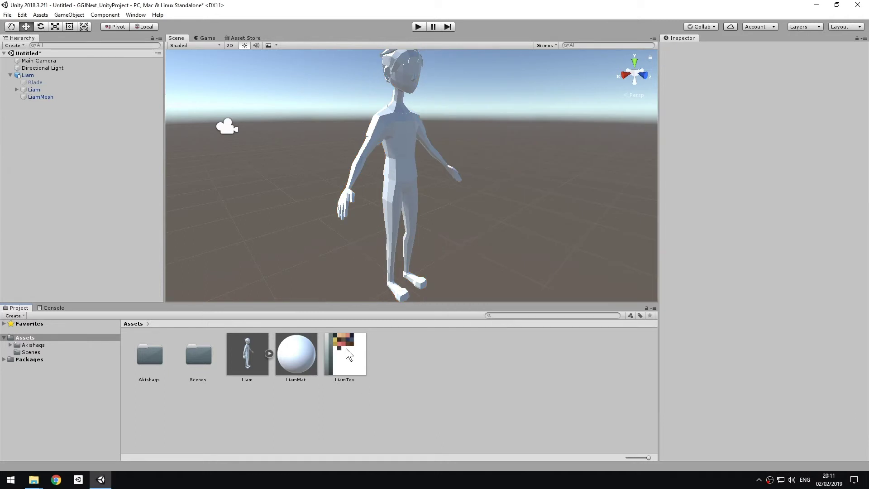
- Set LiamTex as the Albedo map of the LiamMat material and view the textured character in the scene
{"action": "left_click", "coordinate": [299, 356]}
{"action": "left_click_drag", "start_coordinate": [345, 359], "coordinate": [670, 88]}
{"action": "left_click", "coordinate": [514, 208]}
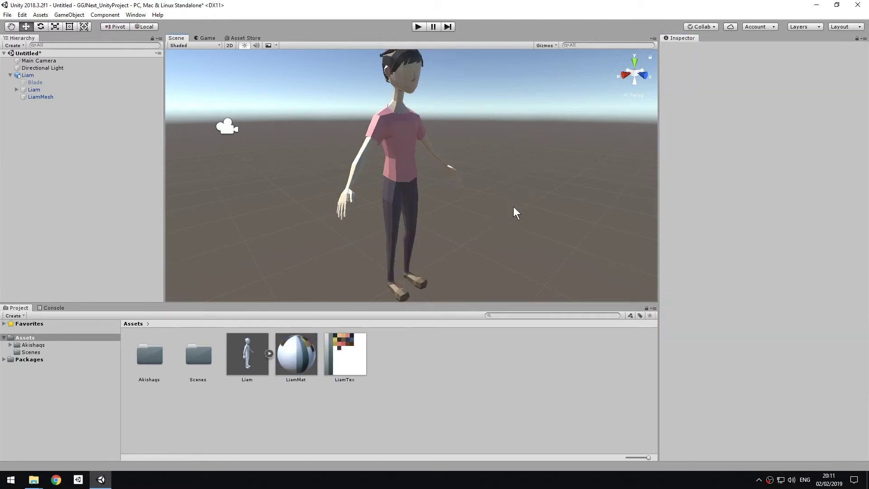
{"action": "left_click_drag", "start_coordinate": [514, 208], "coordinate": [481, 206], "text": "alt"}
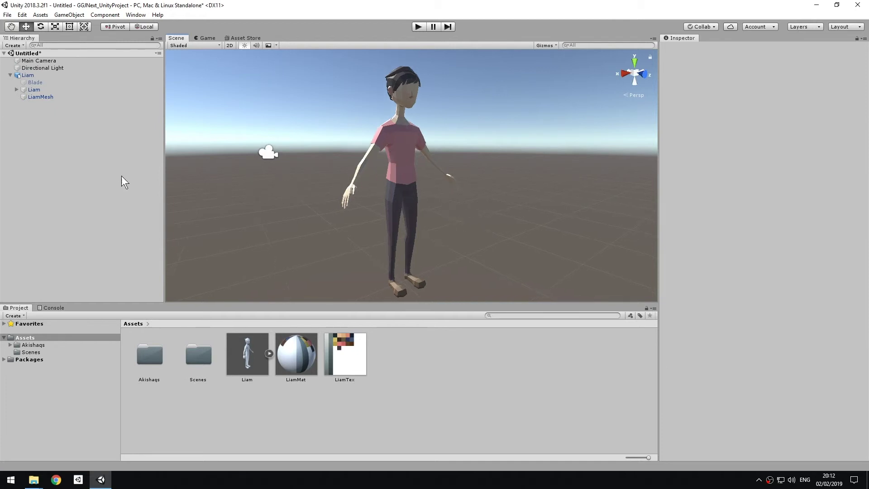
- Save the scene's Liam object into Assets as a new original prefab and check its preview
{"action": "left_click", "coordinate": [19, 74]}
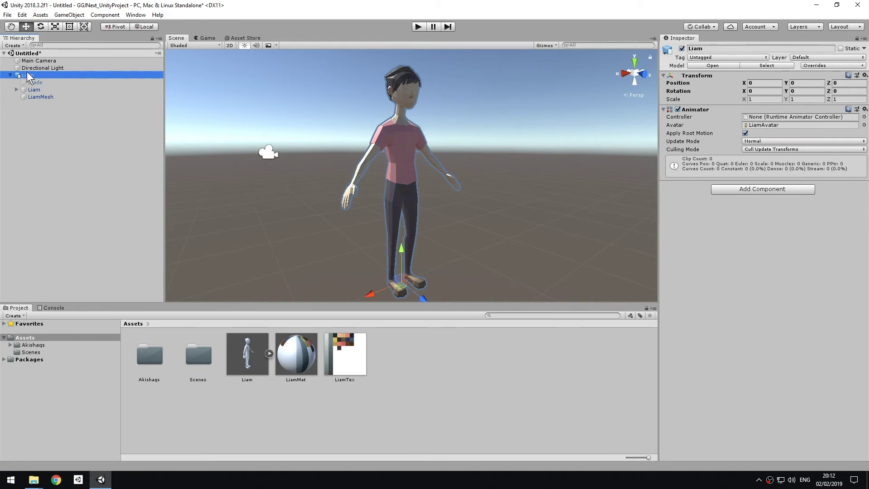
{"action": "left_click", "coordinate": [10, 75]}
{"action": "left_click_drag", "start_coordinate": [24, 75], "coordinate": [465, 397]}
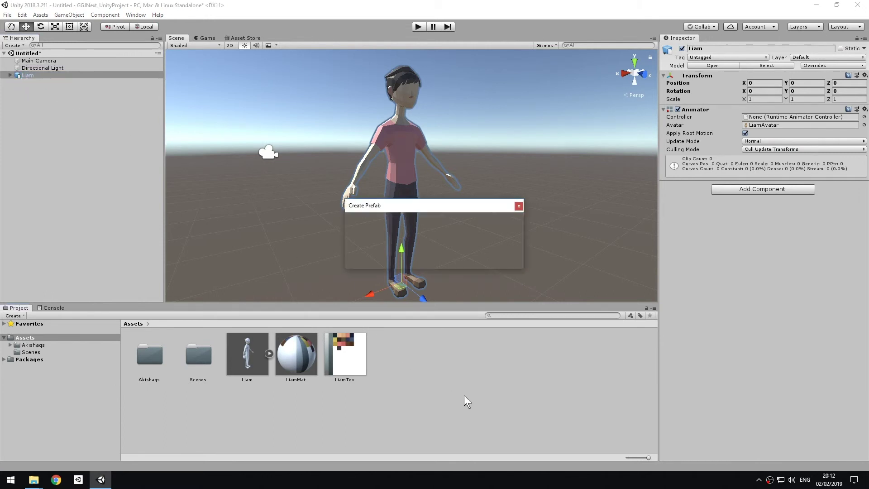
{"action": "left_click_drag", "start_coordinate": [436, 203], "coordinate": [414, 131]}
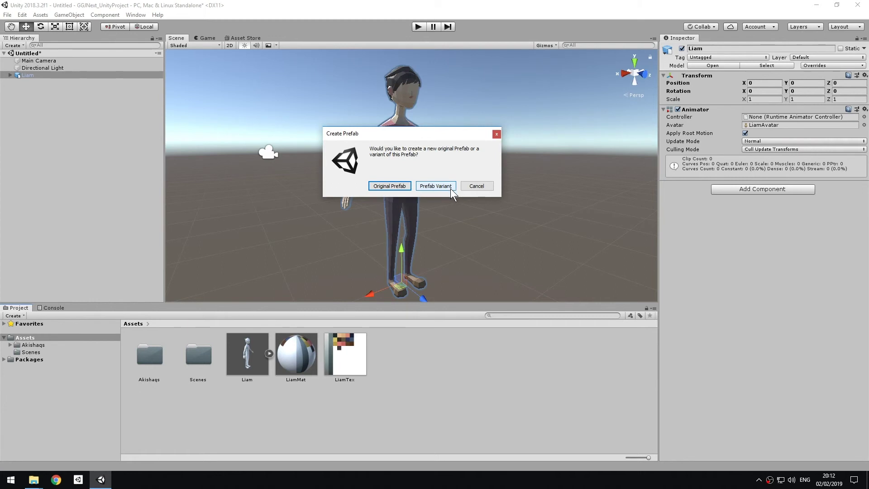
{"action": "left_click", "coordinate": [381, 186]}
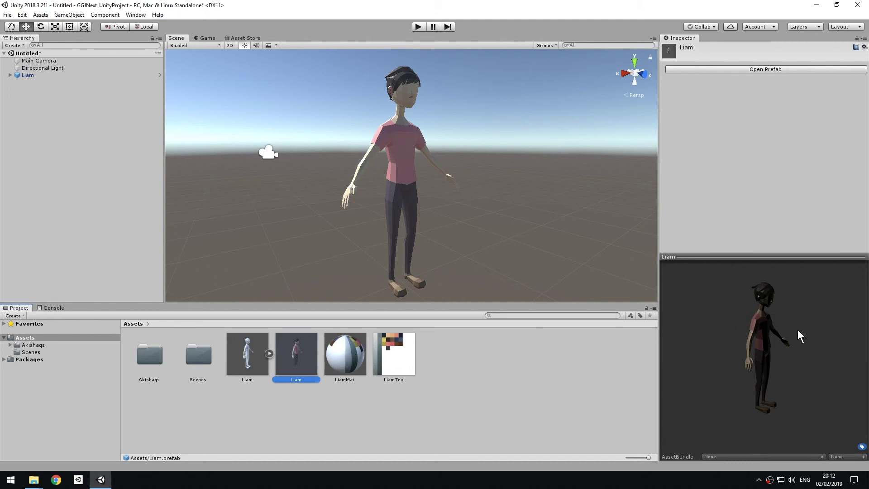
{"action": "left_click_drag", "start_coordinate": [798, 330], "coordinate": [748, 336]}
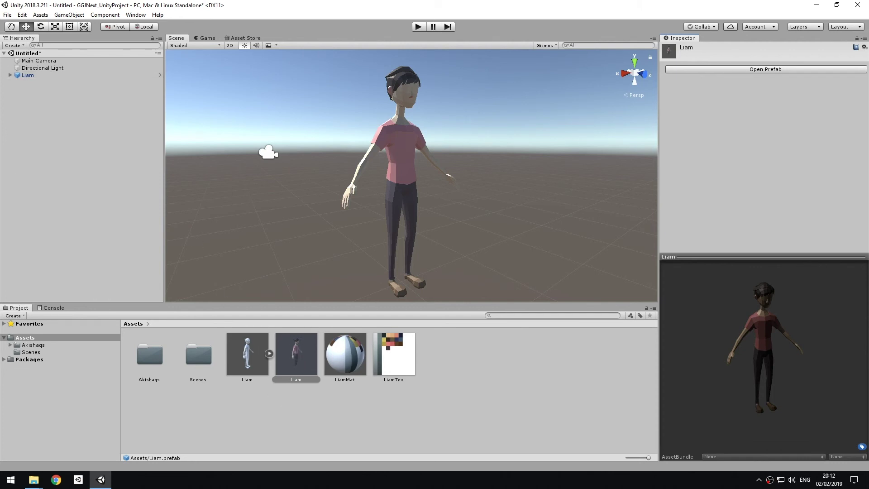
- Delete Liam from the scene and add an instance of the textured Liam prefab to the hierarchy
{"action": "left_click", "coordinate": [45, 75]}
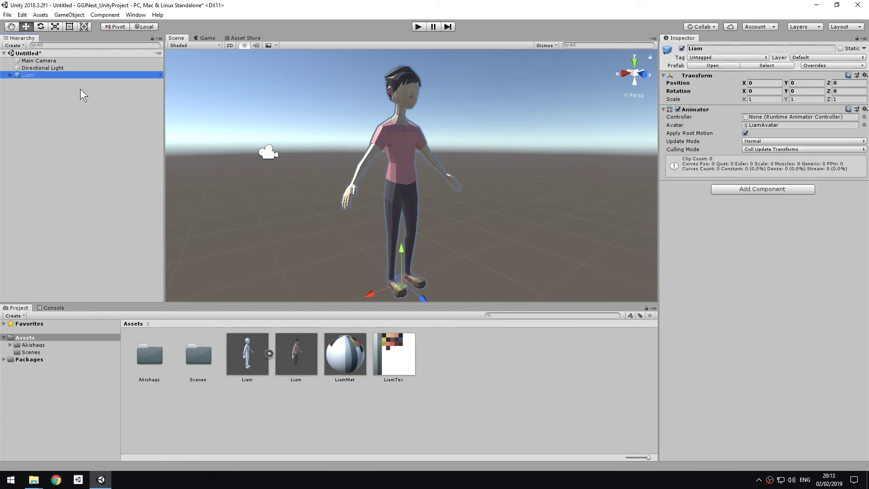
{"action": "key", "text": "Delete"}
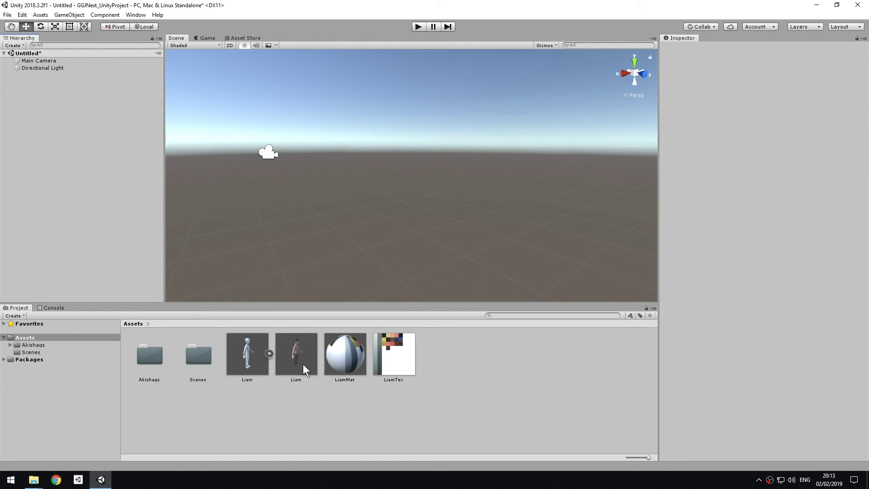
{"action": "left_click", "coordinate": [292, 345]}
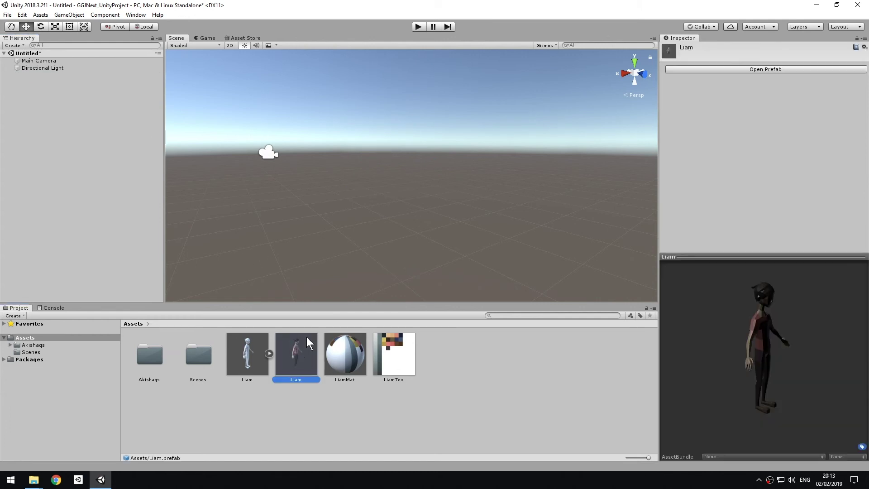
{"action": "left_click_drag", "start_coordinate": [310, 358], "coordinate": [69, 125]}
{"action": "left_click_drag", "start_coordinate": [297, 368], "coordinate": [54, 118]}
{"action": "scroll", "coordinate": [385, 239], "scroll_direction": "down", "scroll_amount": 2}
{"action": "left_click_drag", "start_coordinate": [403, 259], "coordinate": [544, 227]}
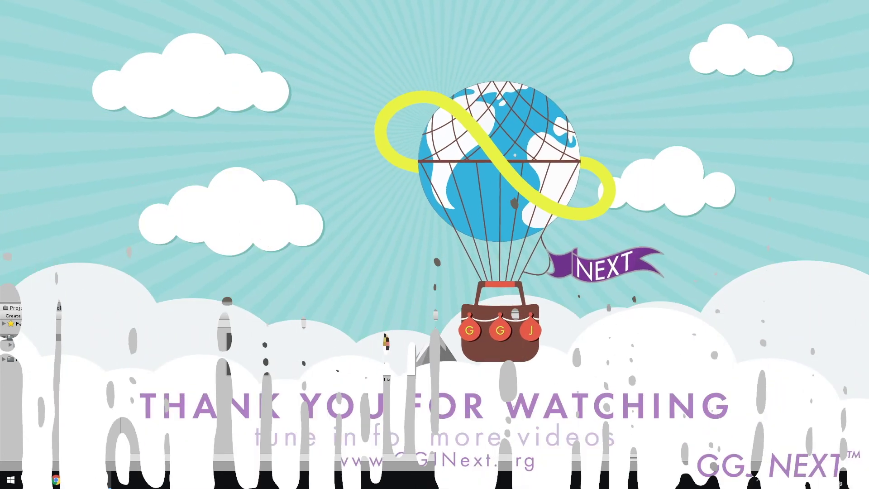